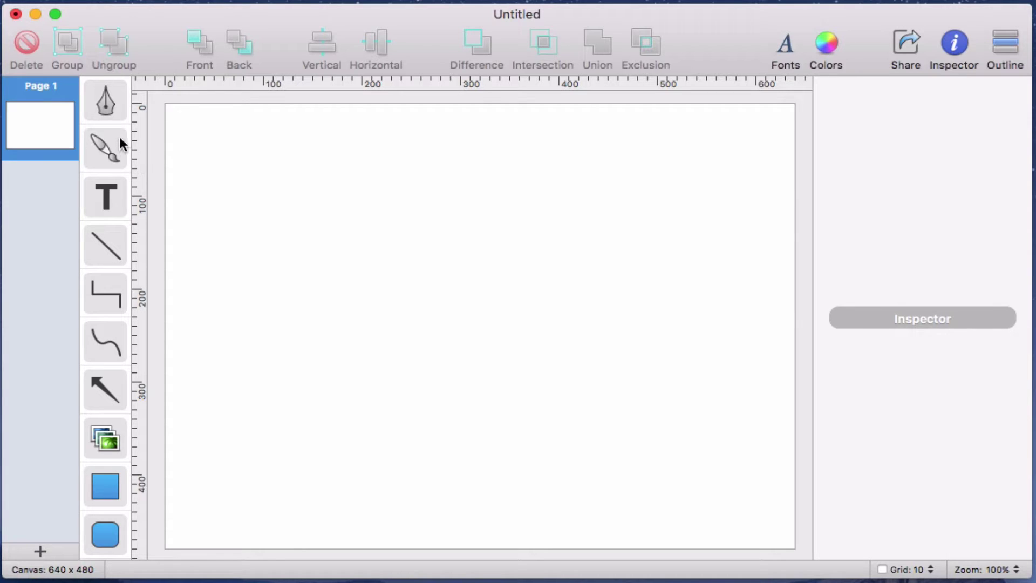
# Draw a test freehand brush stroke on the canvas, then delete it.
pyautogui.click(106, 148)
pyautogui.moveTo(505, 441)
pyautogui.mouseDown()
pyautogui.moveTo(432, 354)
pyautogui.moveTo(436, 263)
pyautogui.moveTo(370, 407)
pyautogui.moveTo(488, 419)
pyautogui.moveTo(499, 367)
pyautogui.mouseUp()
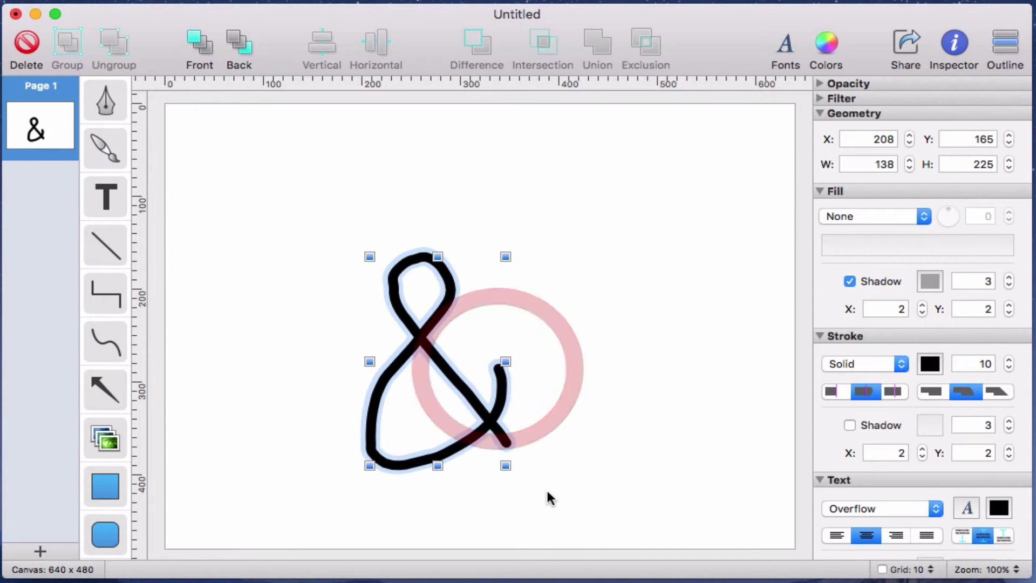
pyautogui.press('Delete')
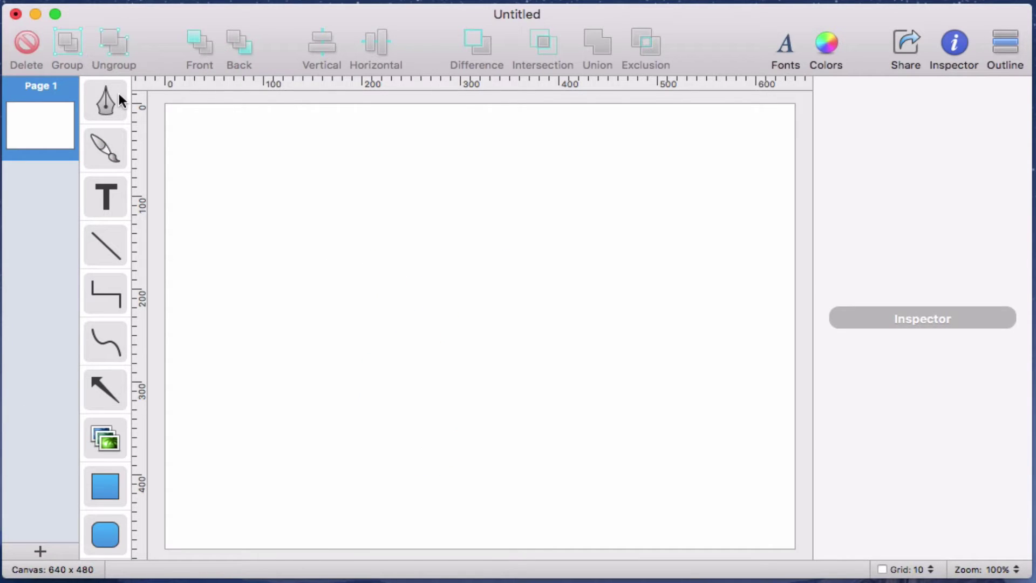
# Draw and delete a closed test pen shape, then pick the curvy Smart Path tool.
pyautogui.click(105, 100)
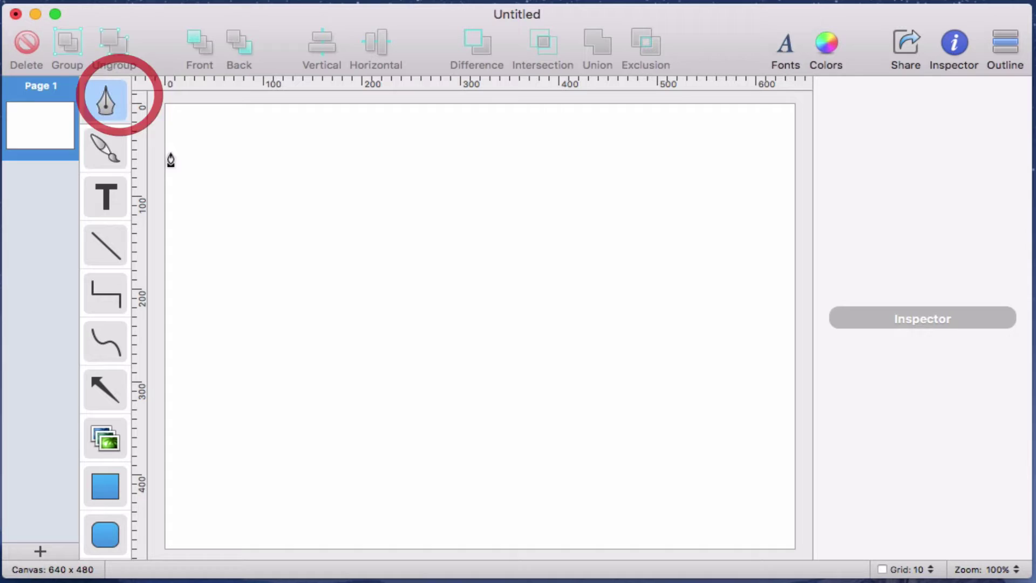
pyautogui.click(462, 285)
pyautogui.moveTo(579, 211); pyautogui.dragTo(691, 214)
pyautogui.moveTo(596, 404); pyautogui.dragTo(490, 405)
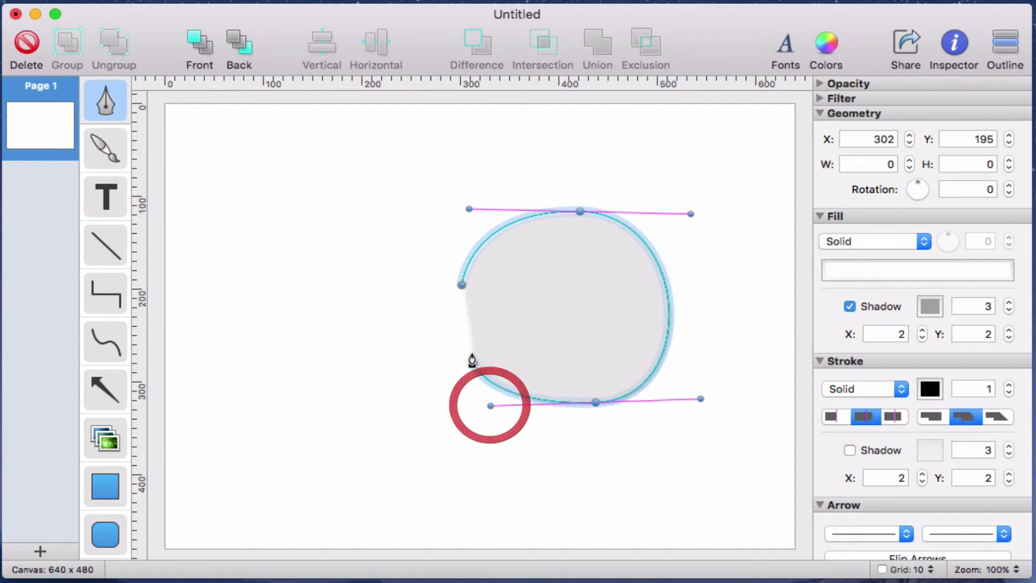
pyautogui.click(472, 334)
pyautogui.click(549, 327)
pyautogui.click(463, 285)
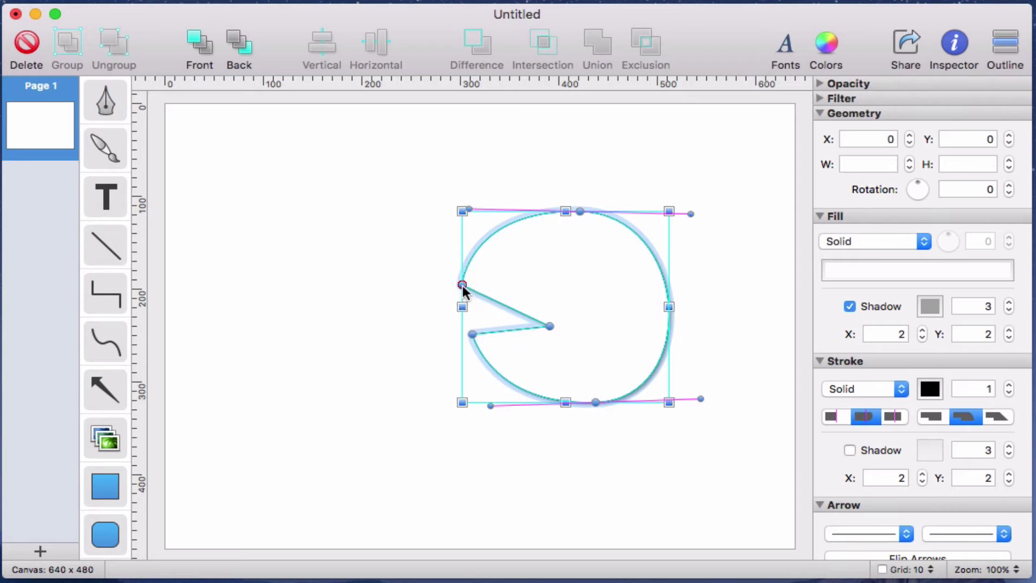
pyautogui.press('Delete')
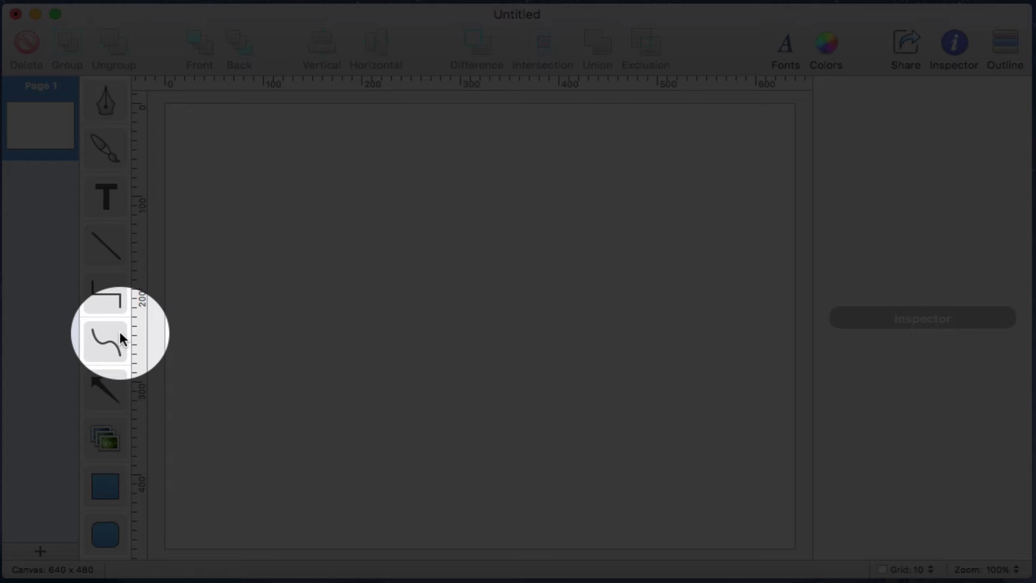
pyautogui.click(120, 334)
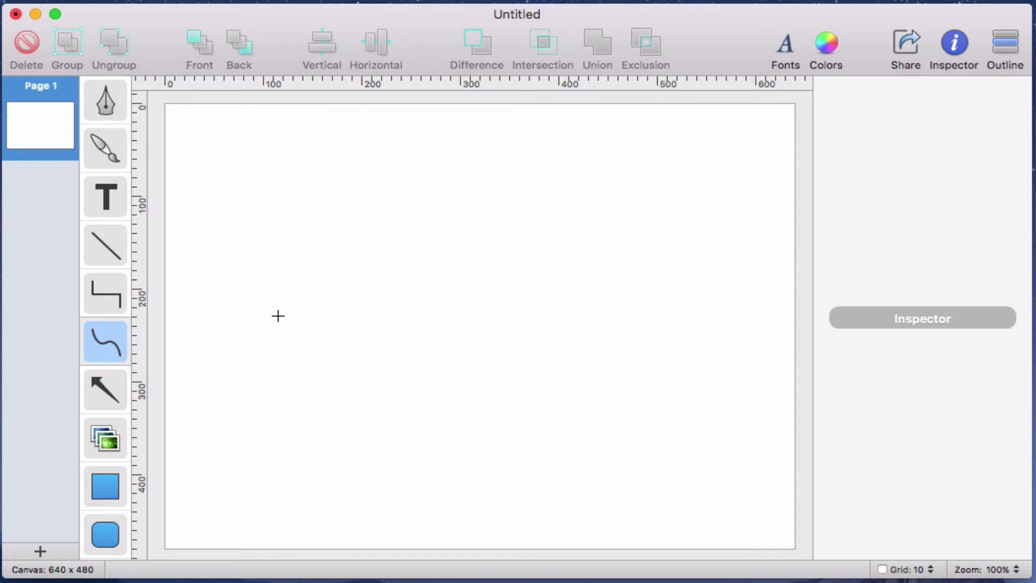
# Draw a three-point curvy path from lower left, peaking near top centre, ending lower right.
pyautogui.click(313, 316)
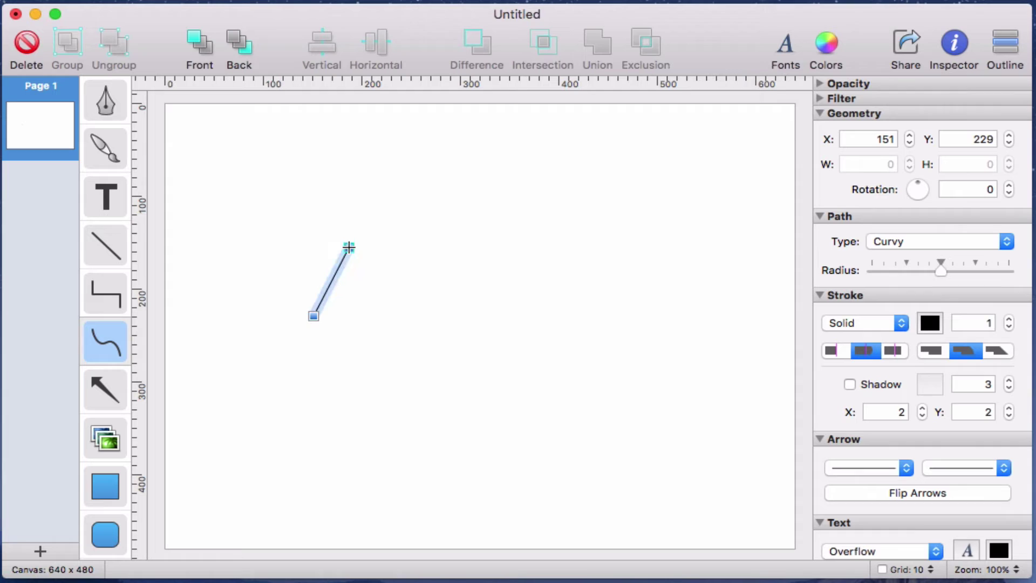
pyautogui.click(529, 185)
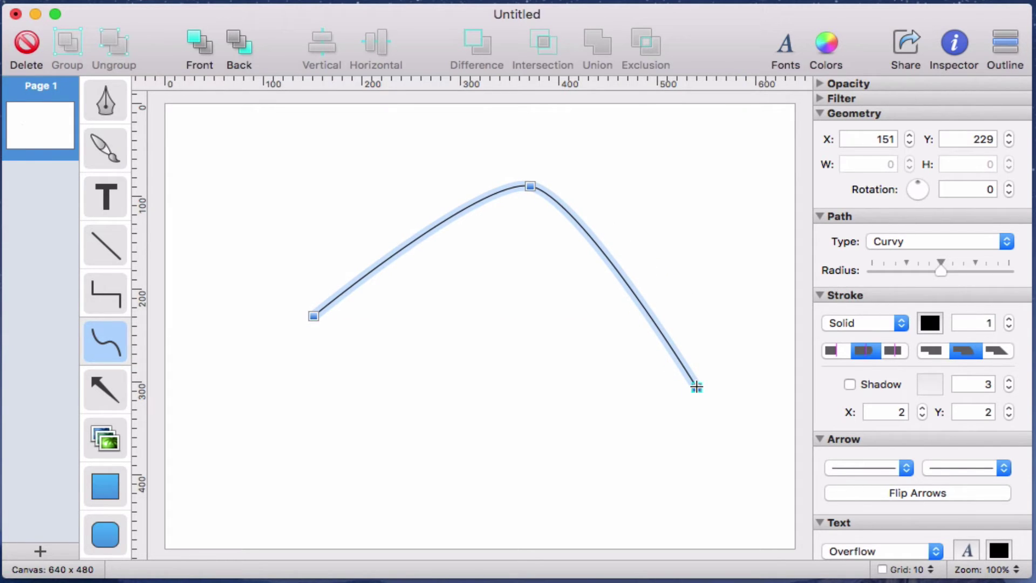
pyautogui.doubleClick(696, 387)
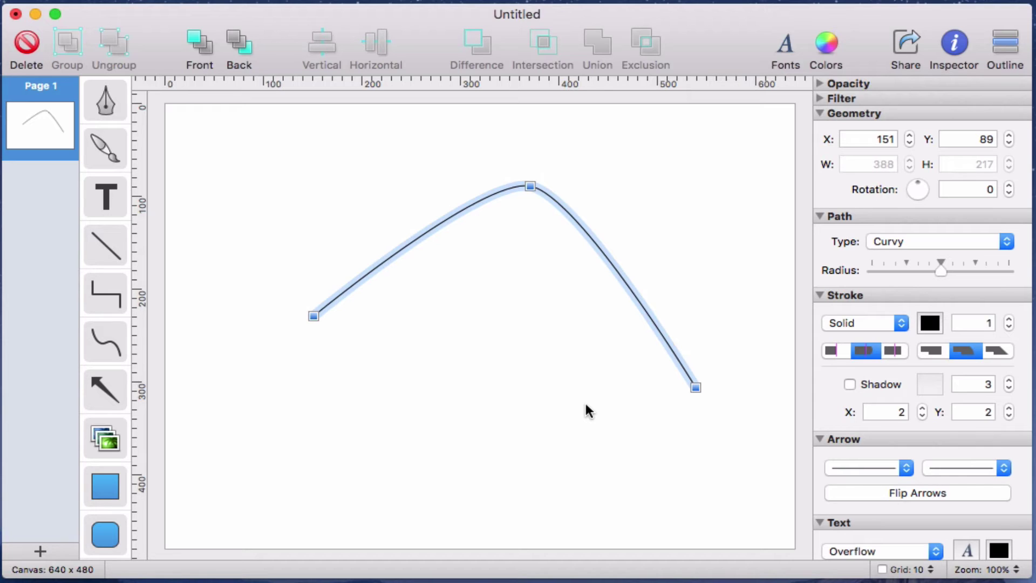
# Reselect the curve and raise its stroke width from 1 to 3 points.
pyautogui.click(503, 378)
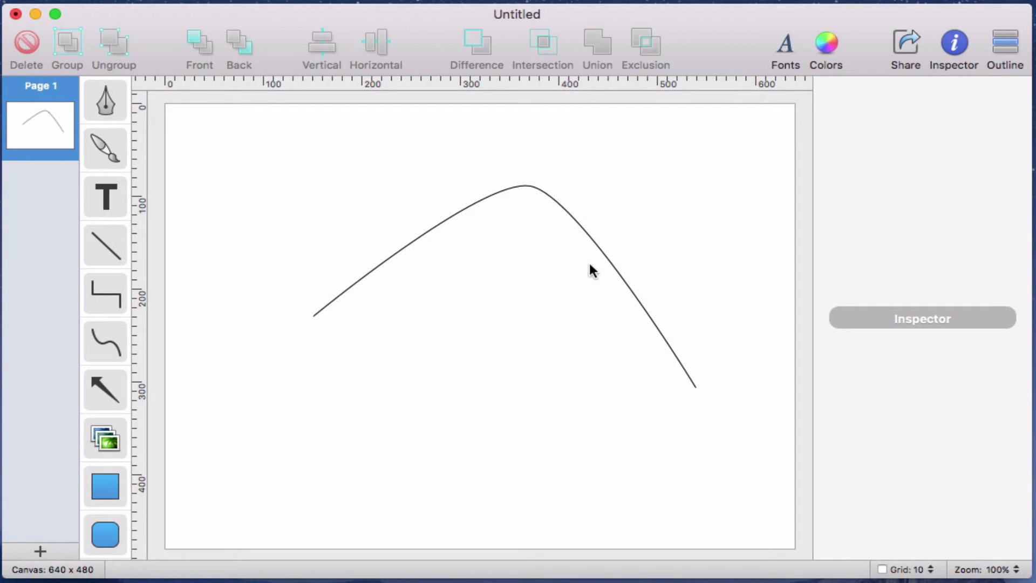
pyautogui.click(599, 245)
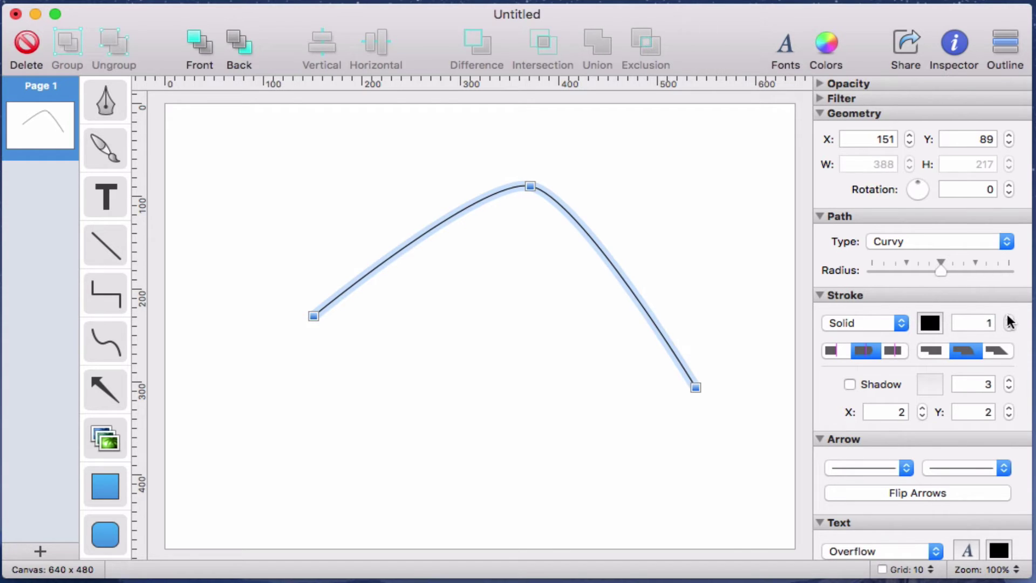
pyautogui.click(1008, 318)
pyautogui.click(1008, 319)
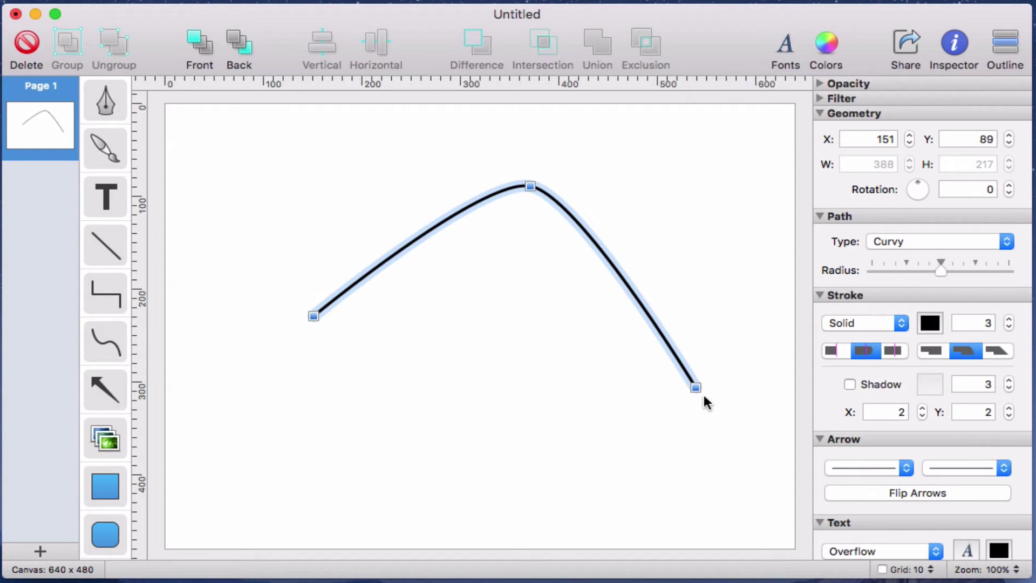
# Move the curve's points and add control points to form a self-crossing loop, 430 by 215.
pyautogui.moveTo(696, 387); pyautogui.dragTo(701, 359)
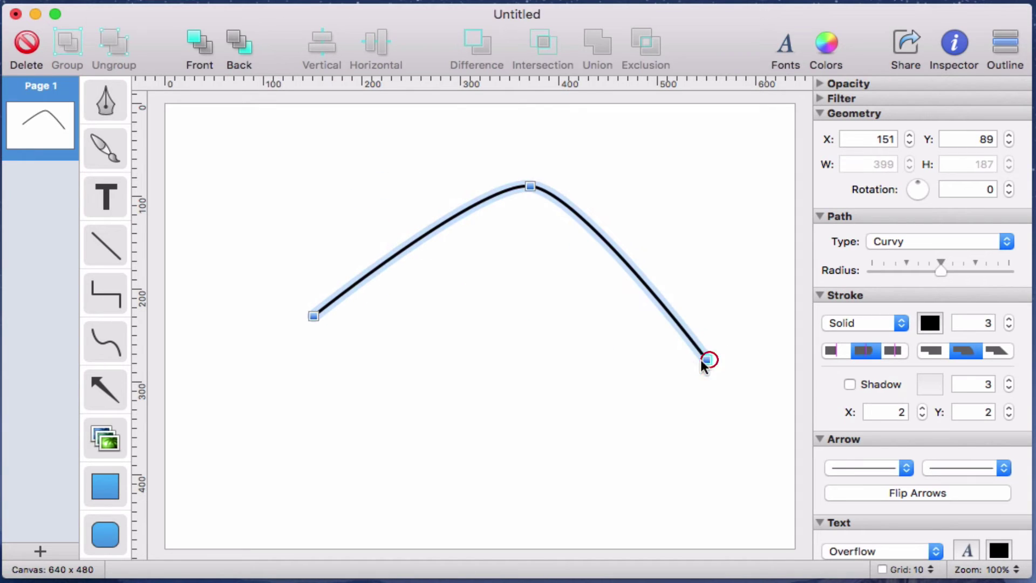
pyautogui.moveTo(530, 186); pyautogui.dragTo(489, 155)
pyautogui.moveTo(313, 315)
pyautogui.mouseDown()
pyautogui.moveTo(511, 357)
pyautogui.moveTo(537, 350)
pyautogui.moveTo(437, 144)
pyautogui.moveTo(317, 298)
pyautogui.moveTo(342, 305)
pyautogui.moveTo(324, 328)
pyautogui.mouseUp()
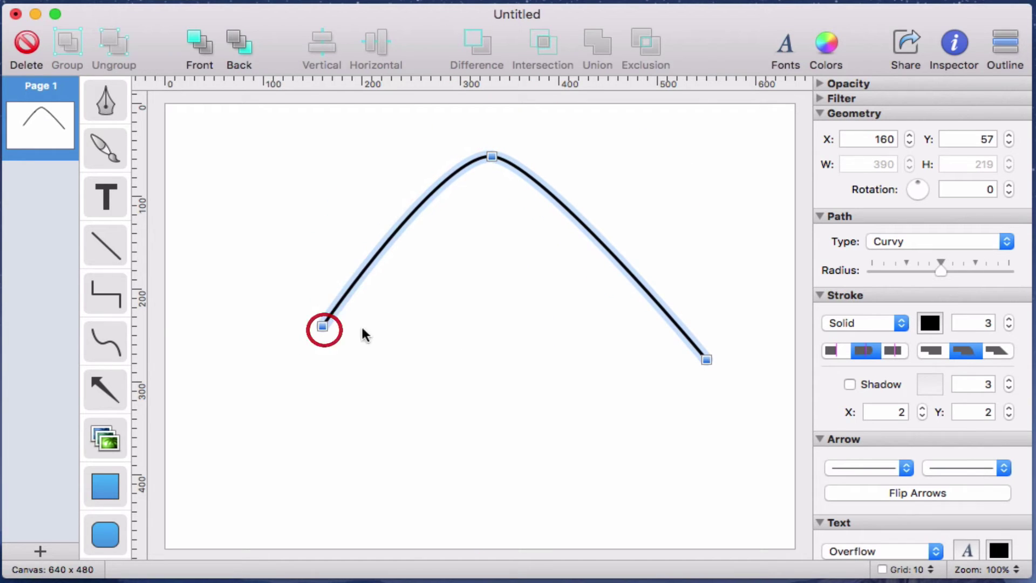
pyautogui.click(611, 253)
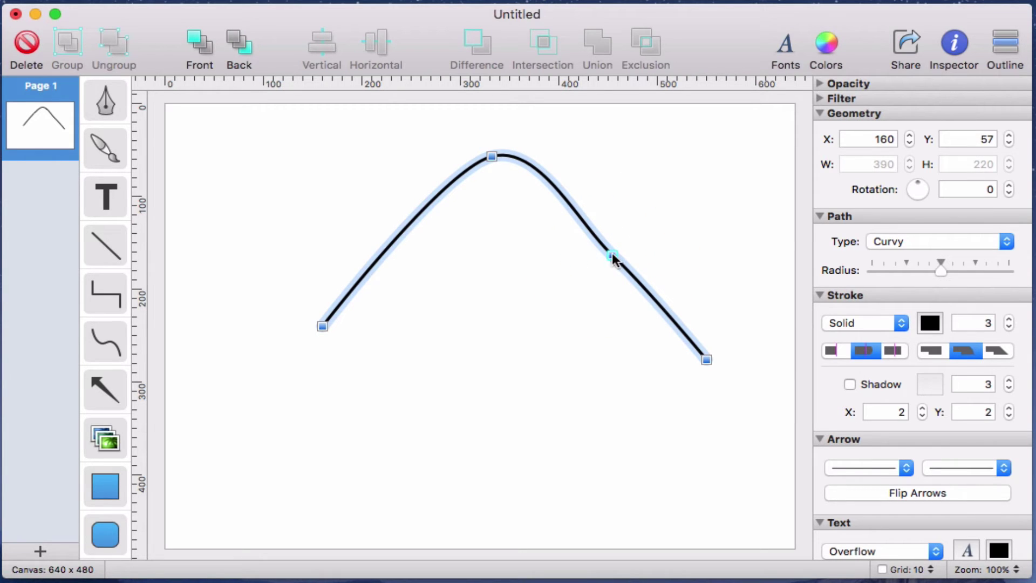
pyautogui.moveTo(613, 255); pyautogui.dragTo(306, 218)
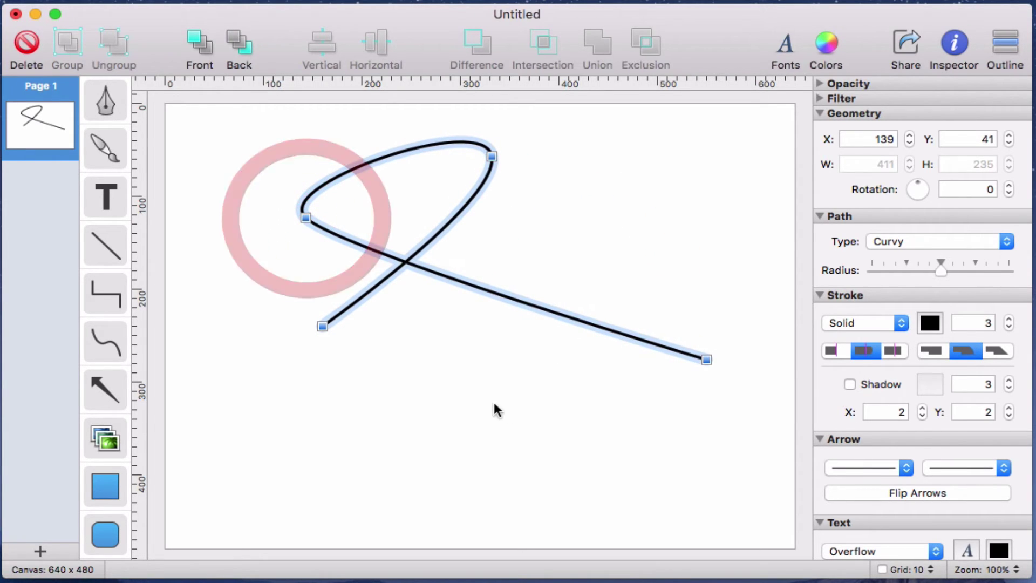
pyautogui.click(520, 301)
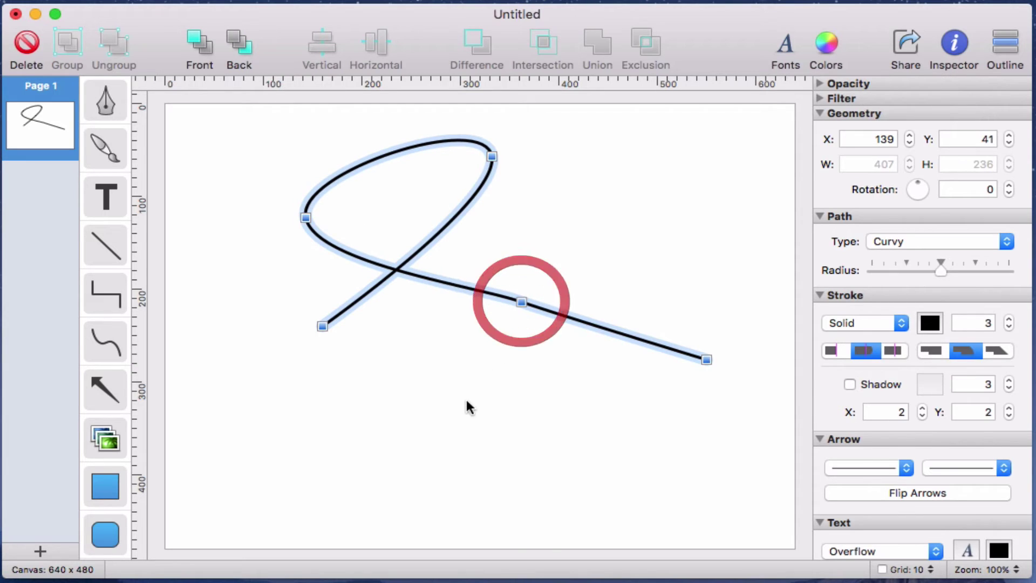
pyautogui.moveTo(521, 300); pyautogui.dragTo(662, 177)
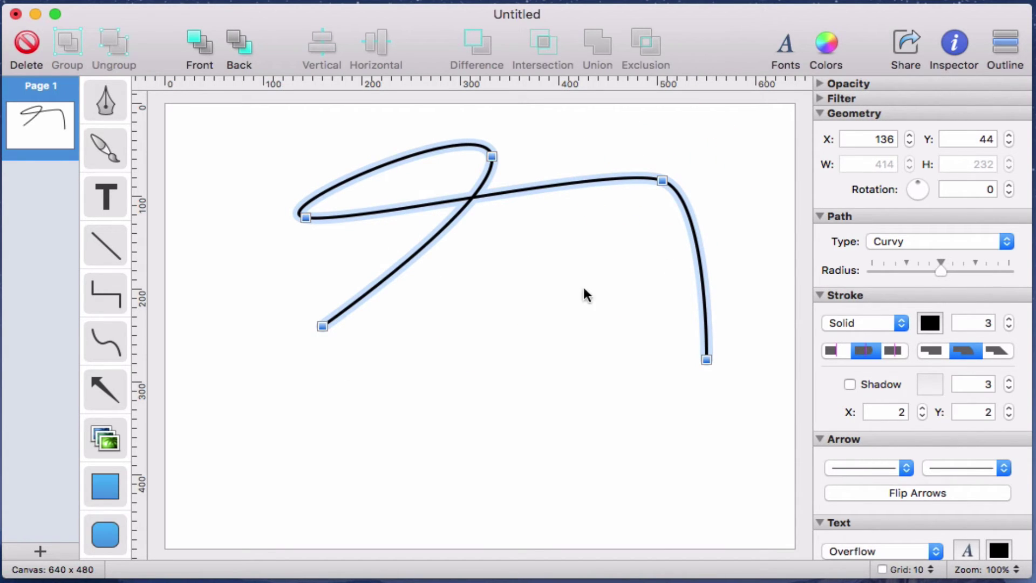
pyautogui.click(663, 181)
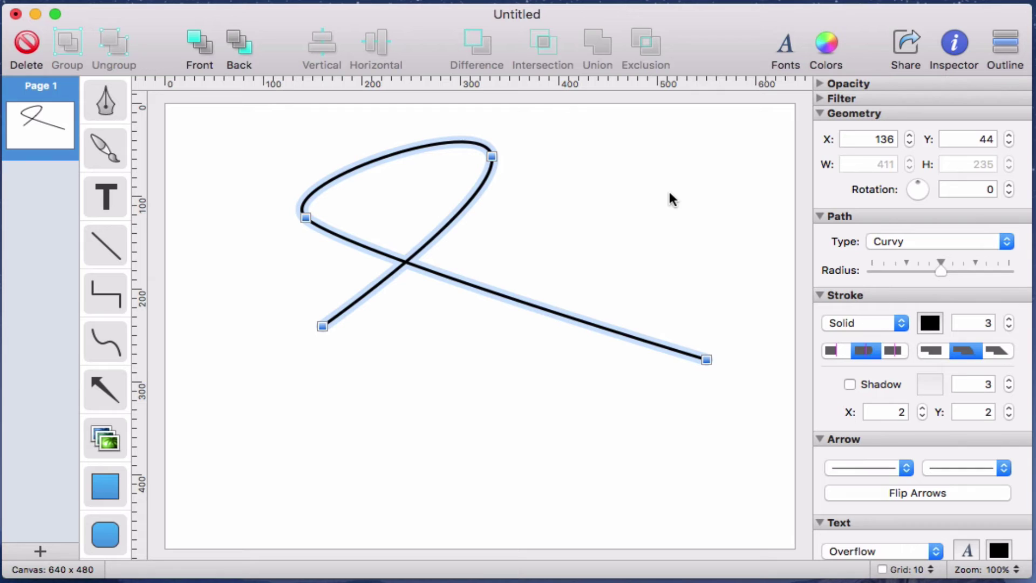
pyautogui.moveTo(491, 157); pyautogui.dragTo(594, 204)
pyautogui.moveTo(322, 327); pyautogui.dragTo(282, 377)
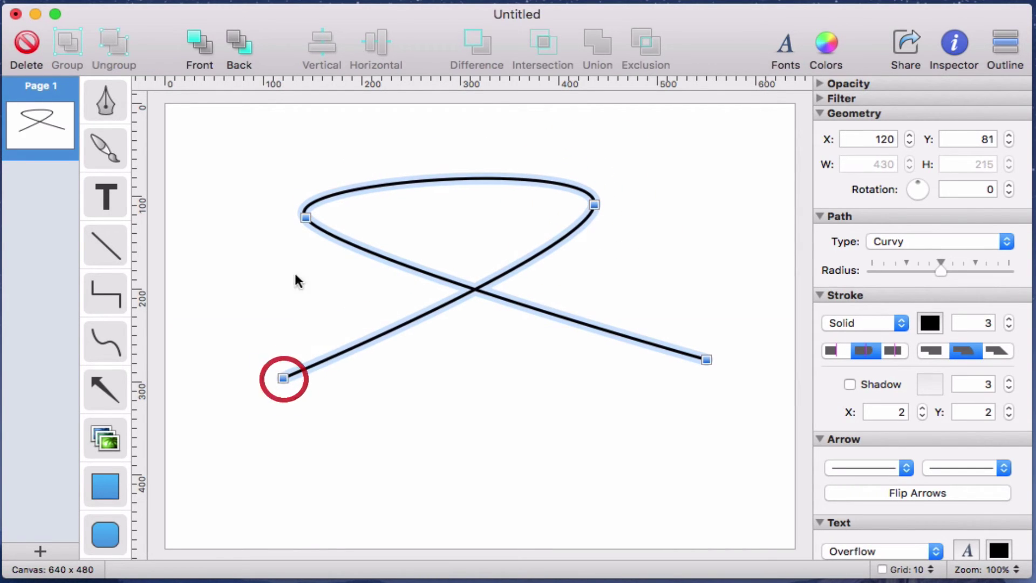
# Widen the loop by moving its left point and set the Path Radius to maximum.
pyautogui.moveTo(307, 217); pyautogui.dragTo(360, 221)
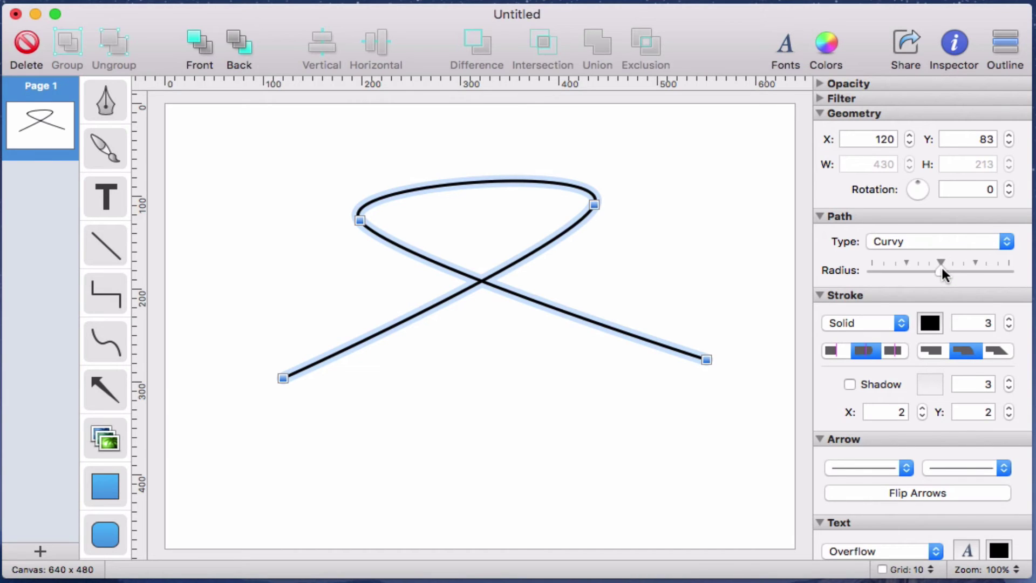
pyautogui.moveTo(942, 269); pyautogui.dragTo(1009, 273)
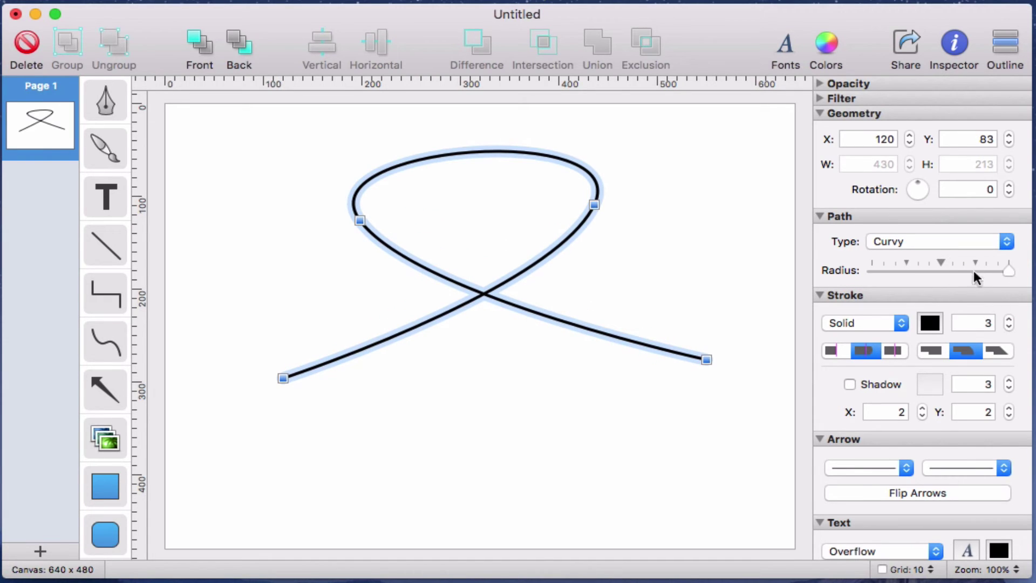
# Switch the path type to Straight, try the radius at both extremes, then delete the path.
pyautogui.click(937, 241)
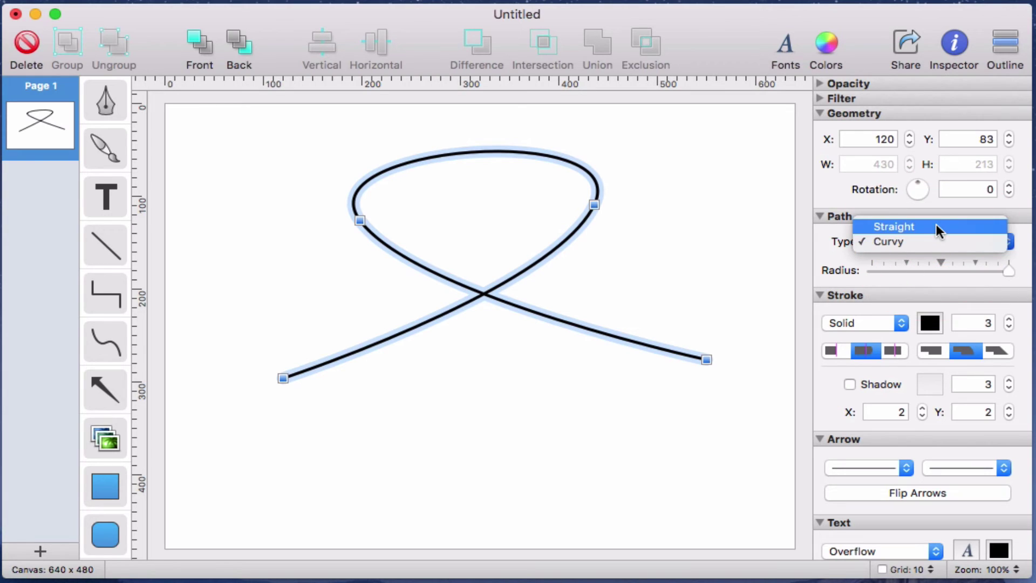
pyautogui.click(936, 223)
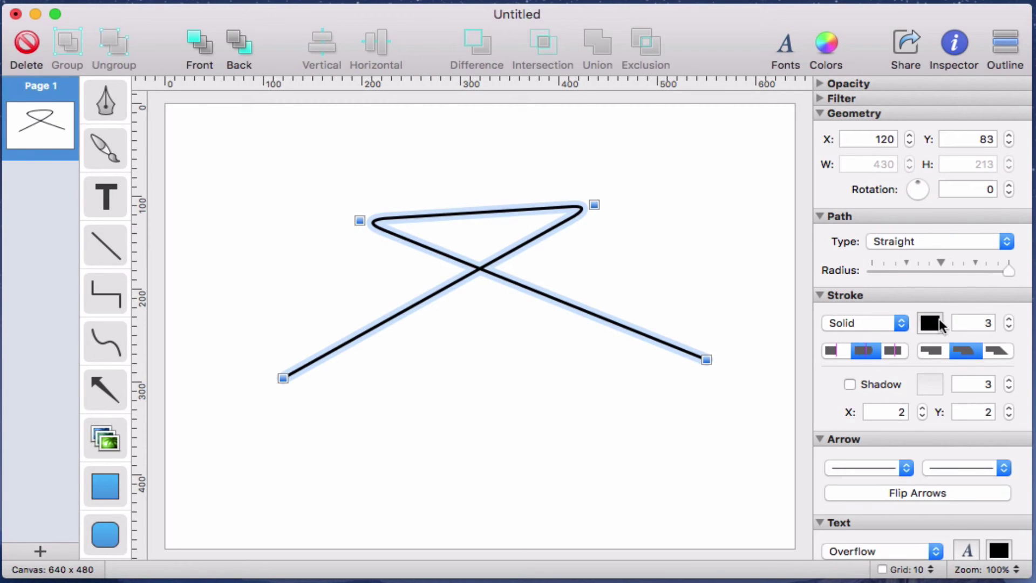
pyautogui.moveTo(1009, 278); pyautogui.dragTo(872, 272)
pyautogui.moveTo(920, 271); pyautogui.dragTo(852, 277)
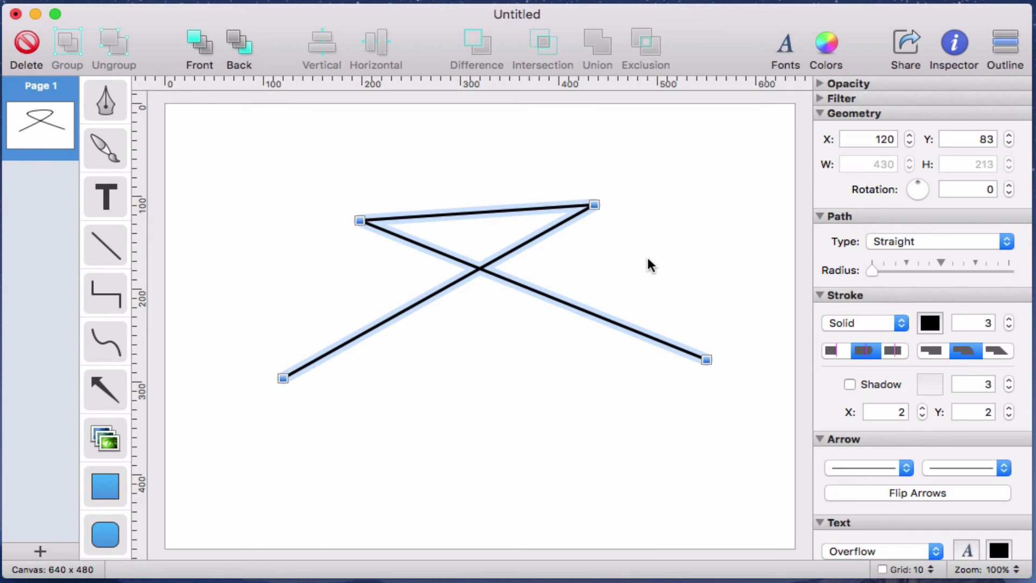
pyautogui.press('Delete')
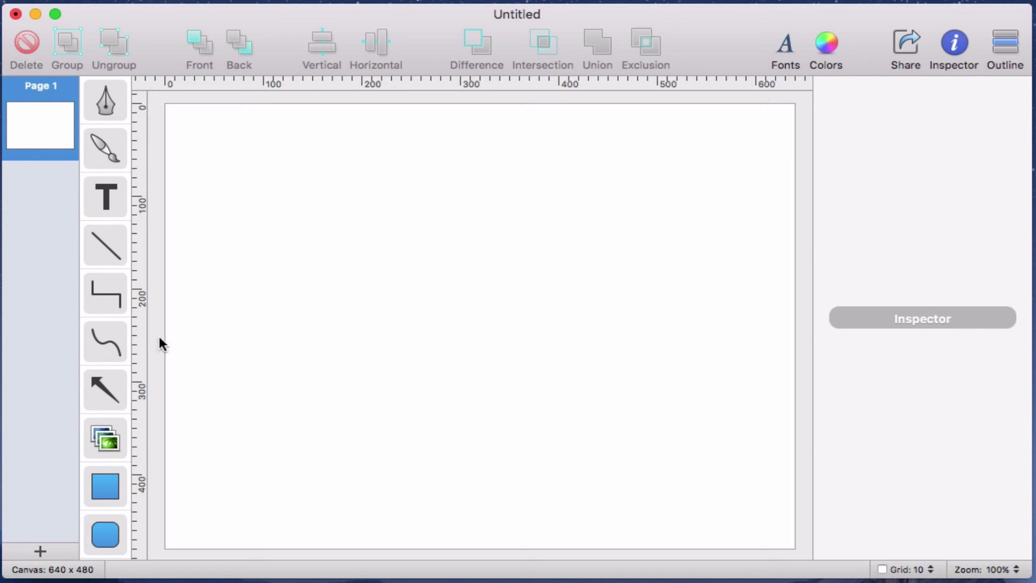
# Draw a right-angled step path across the upper canvas: across, down, across, up, across.
pyautogui.click(121, 329)
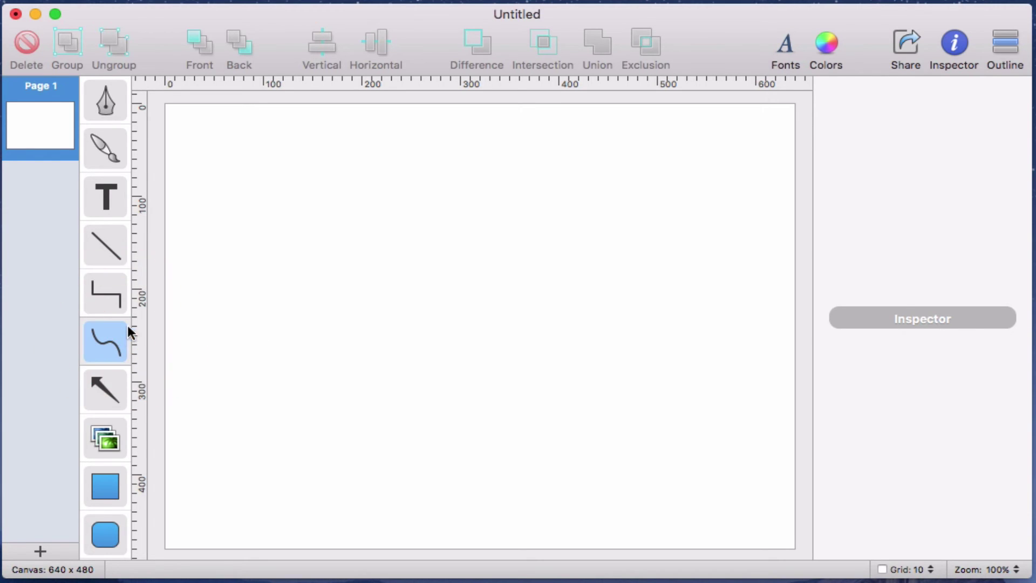
pyautogui.click(373, 223)
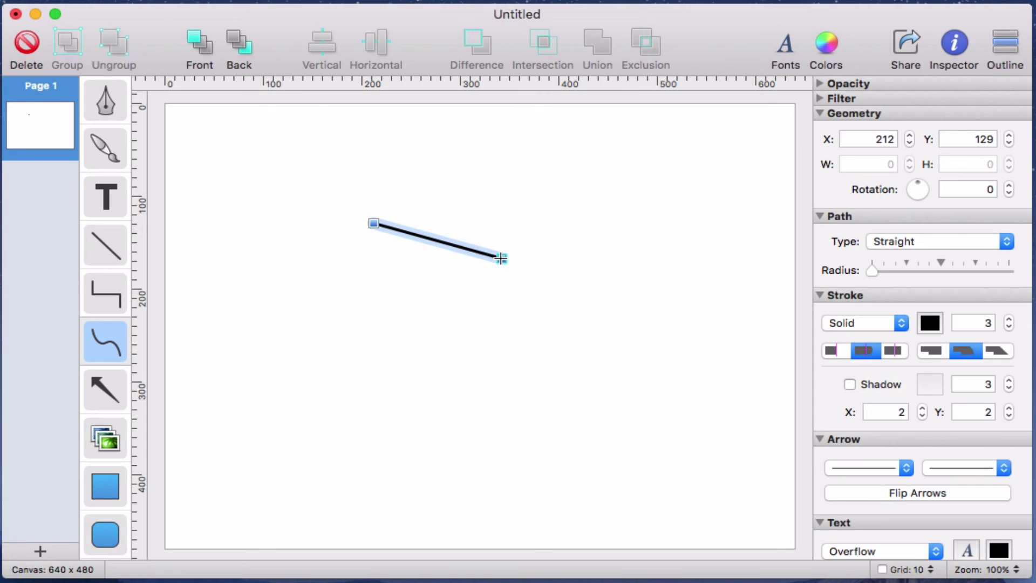
pyautogui.press('shift')
pyautogui.press('shift')
pyautogui.press('shift')
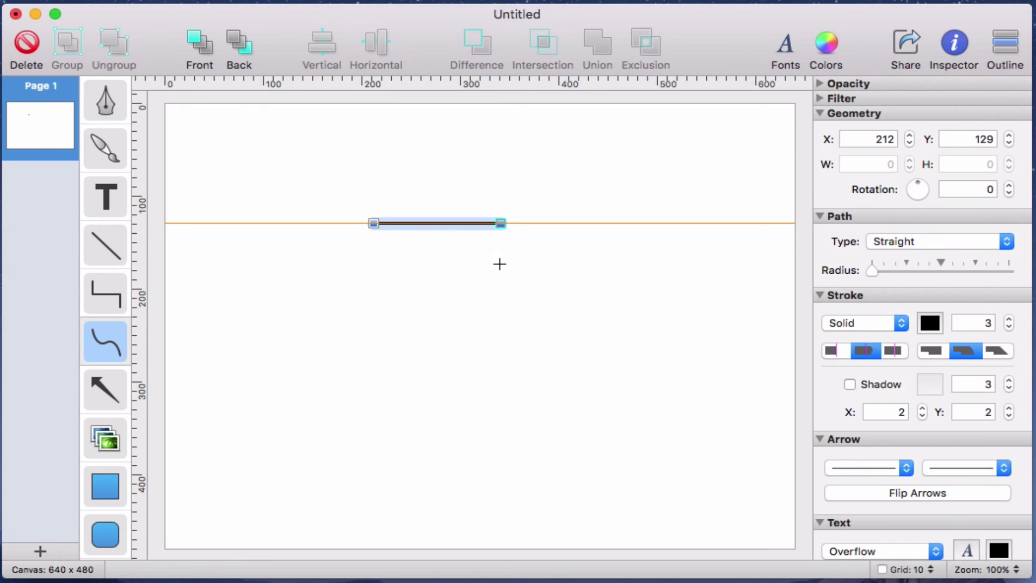
pyautogui.press('shift')
pyautogui.click(493, 224)
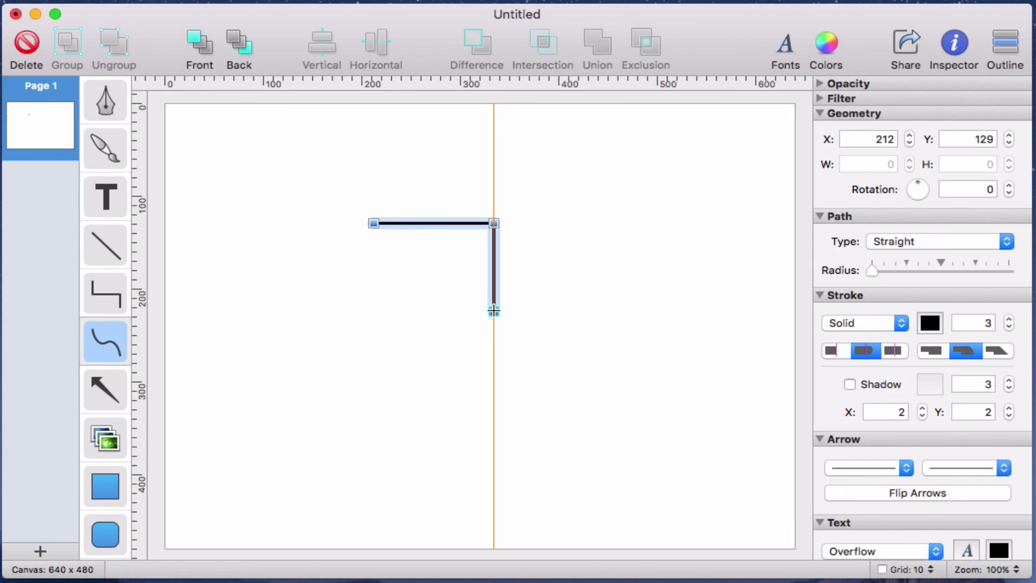
pyautogui.click(494, 311)
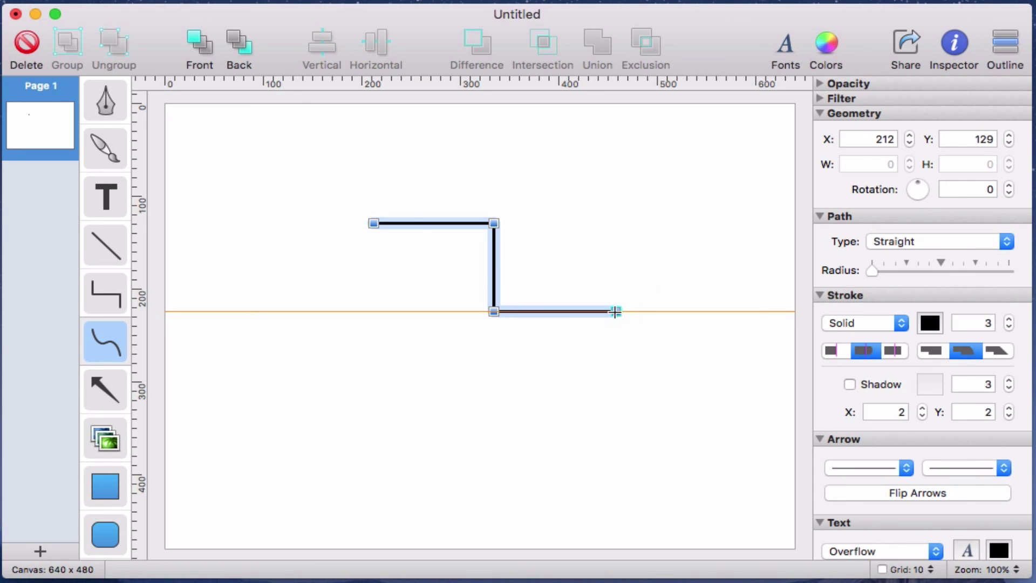
pyautogui.click(612, 312)
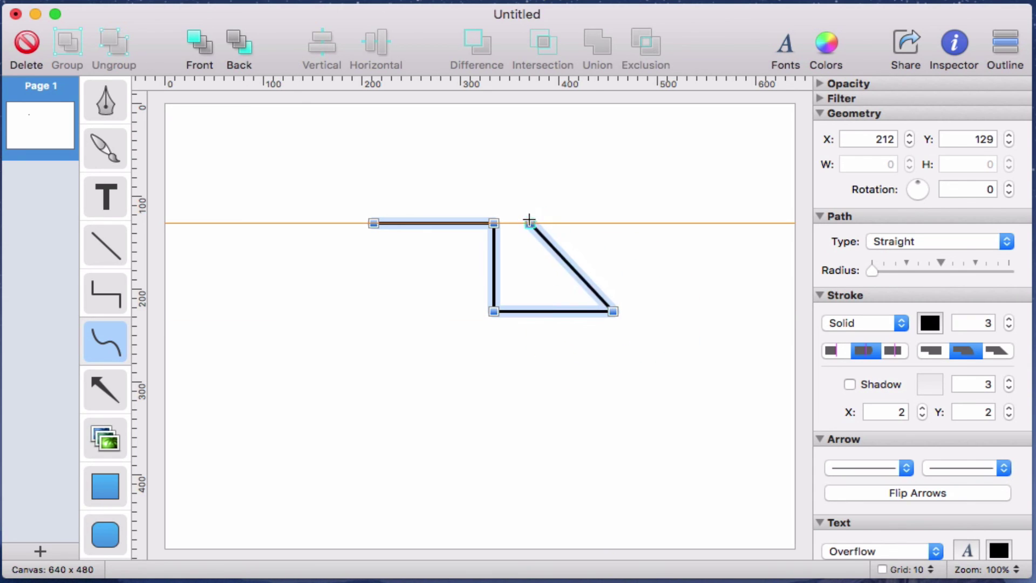
pyautogui.click(614, 223)
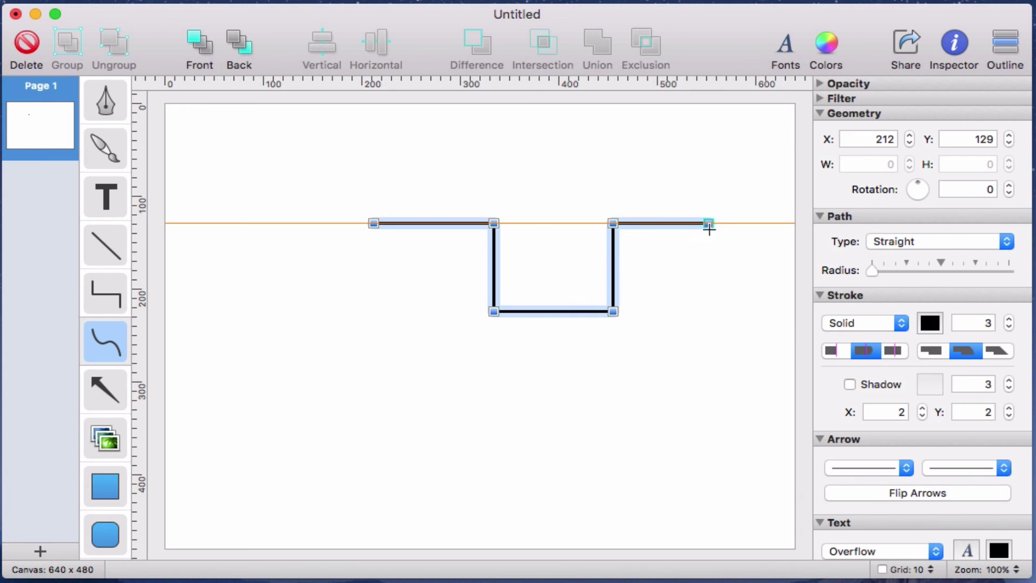
pyautogui.doubleClick(720, 225)
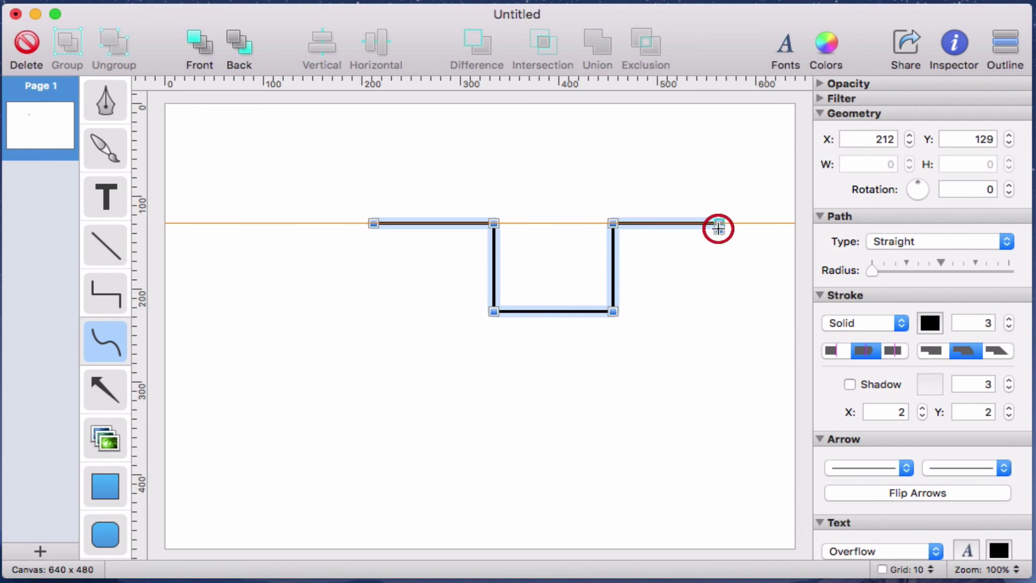
# Reselect the step path and give it a solid start arrowhead and an open-triangle end arrowhead.
pyautogui.click(705, 317)
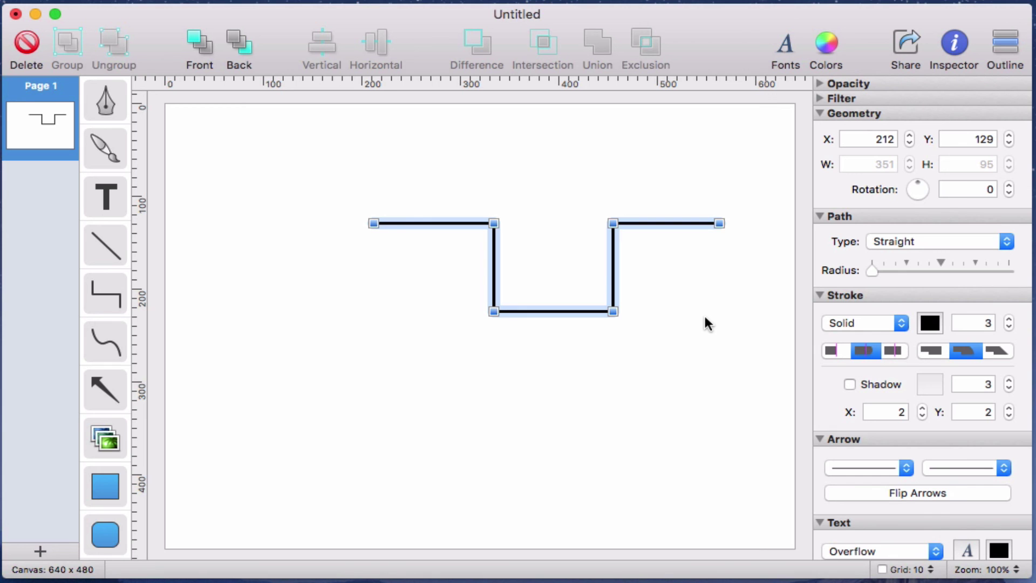
pyautogui.click(705, 317)
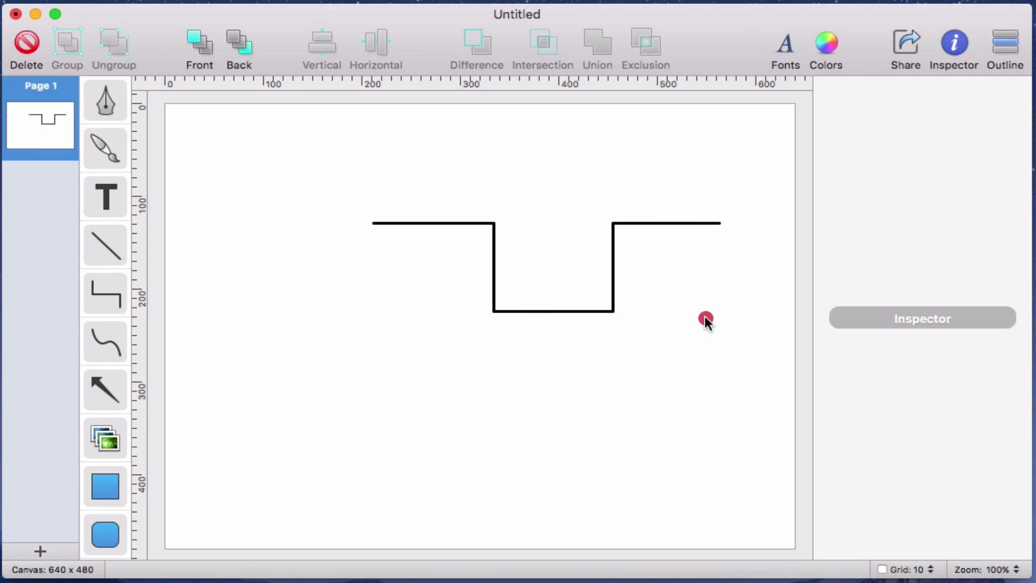
pyautogui.click(614, 264)
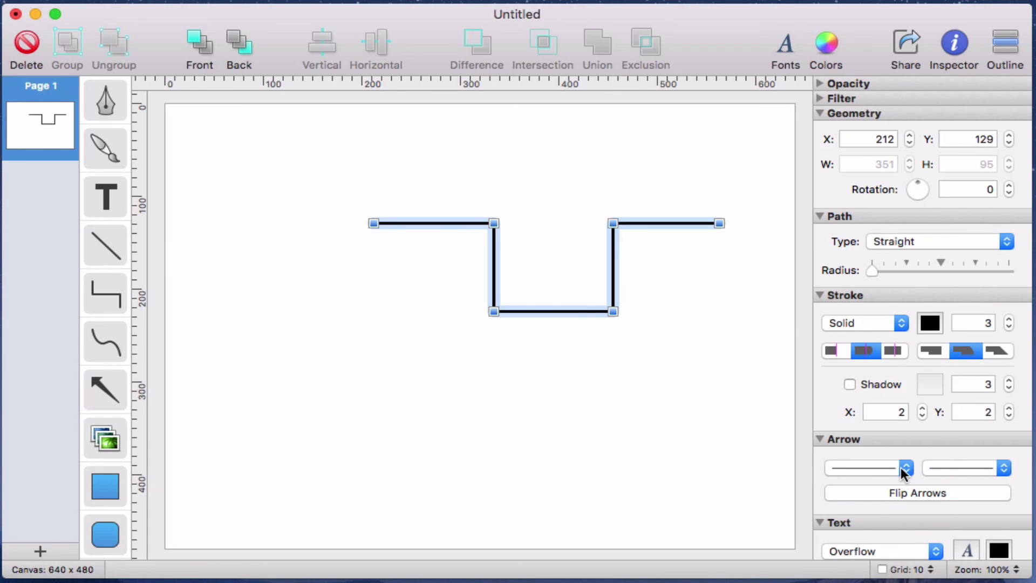
pyautogui.click(902, 467)
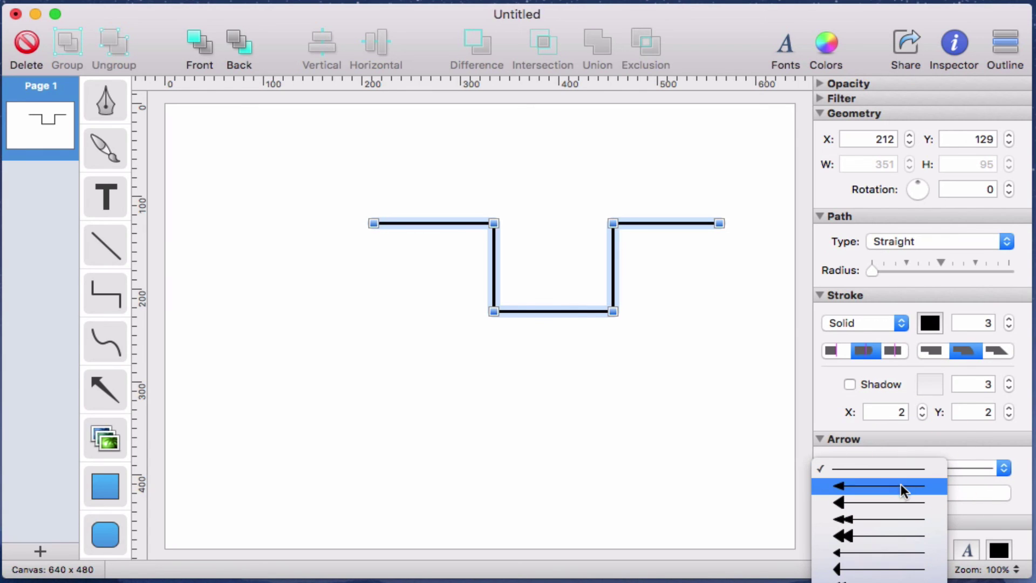
pyautogui.click(899, 485)
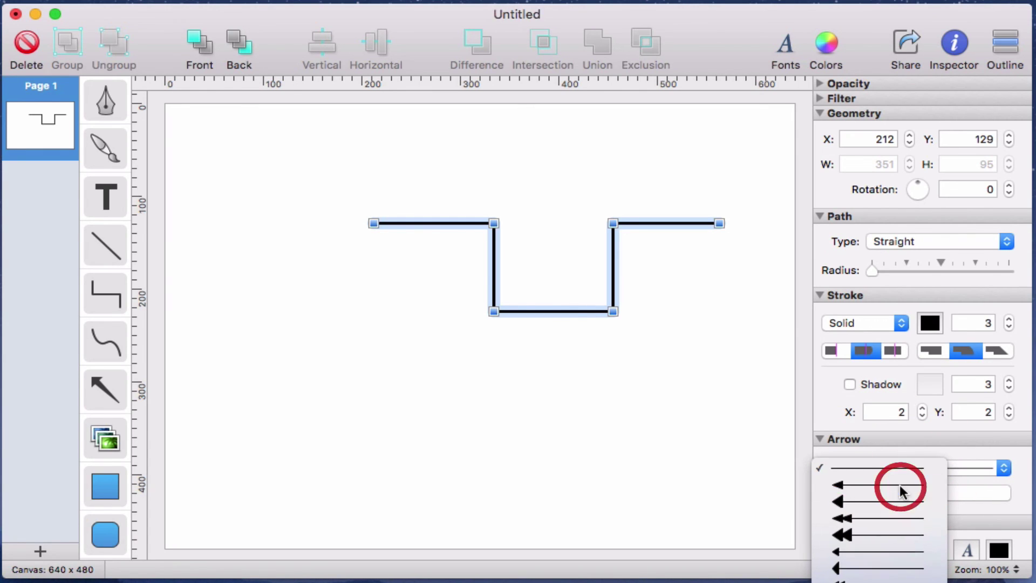
pyautogui.click(962, 468)
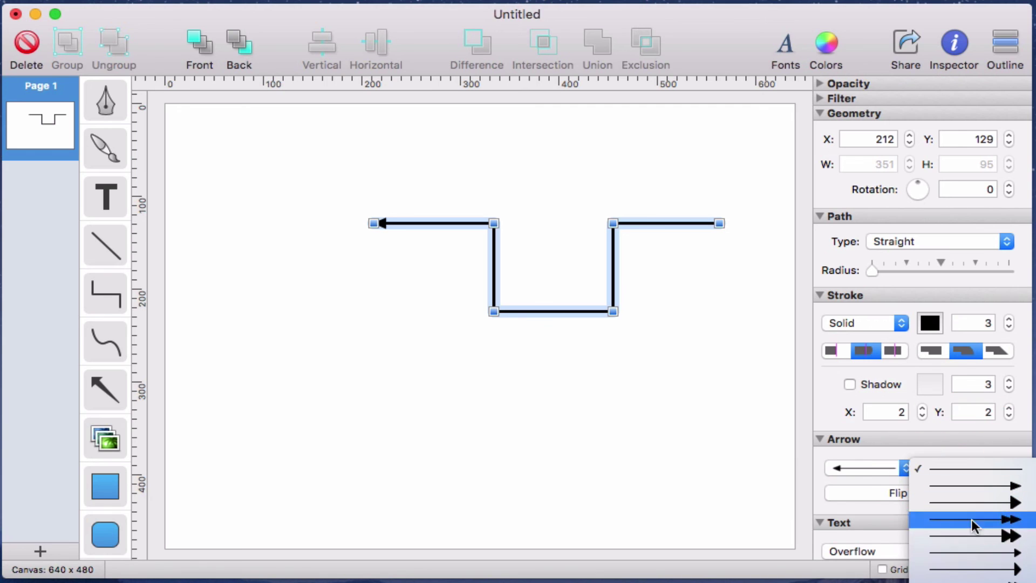
pyautogui.click(972, 568)
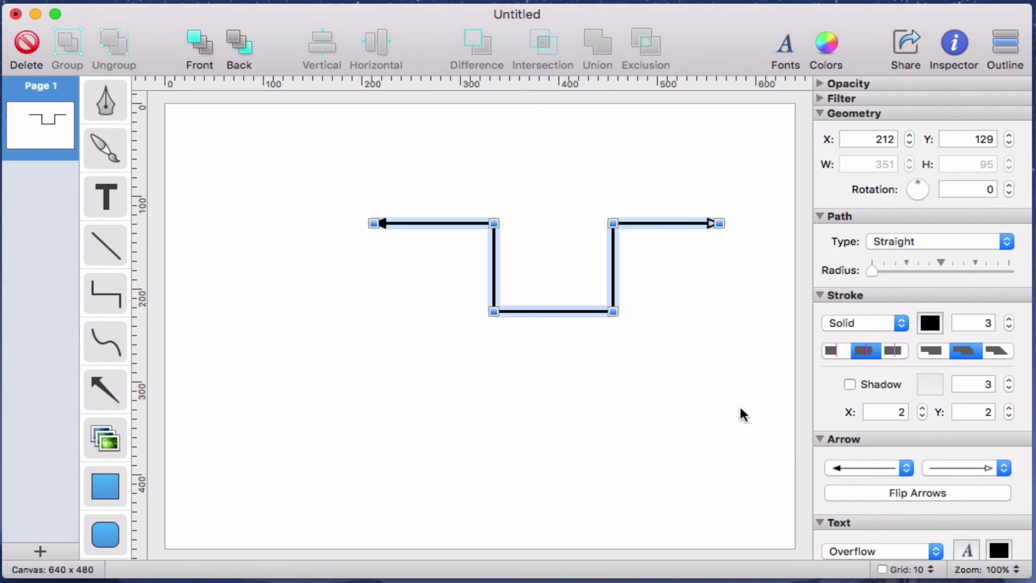